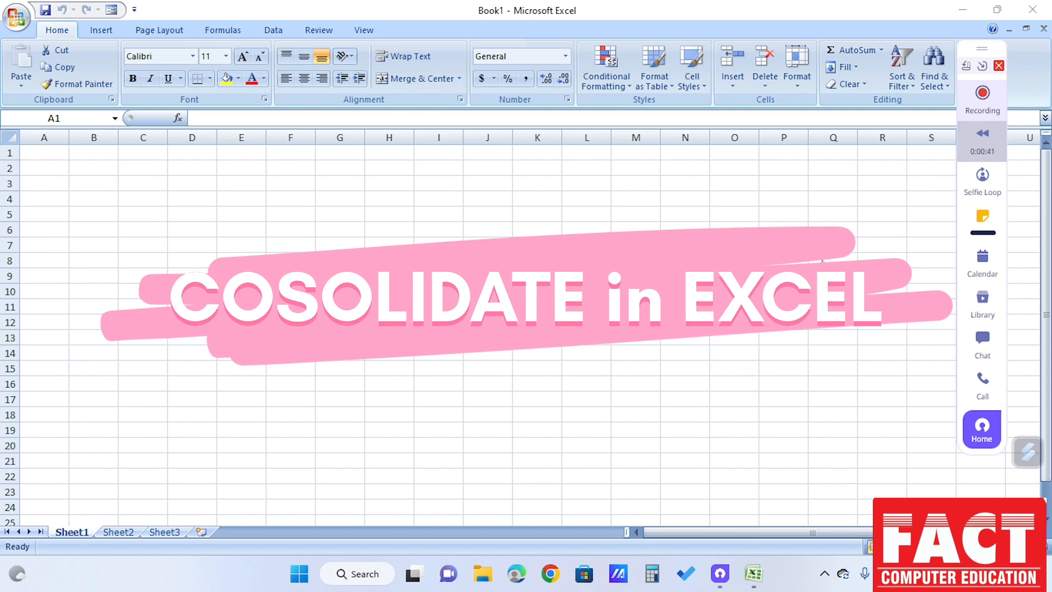
pyautogui.click(967, 67)
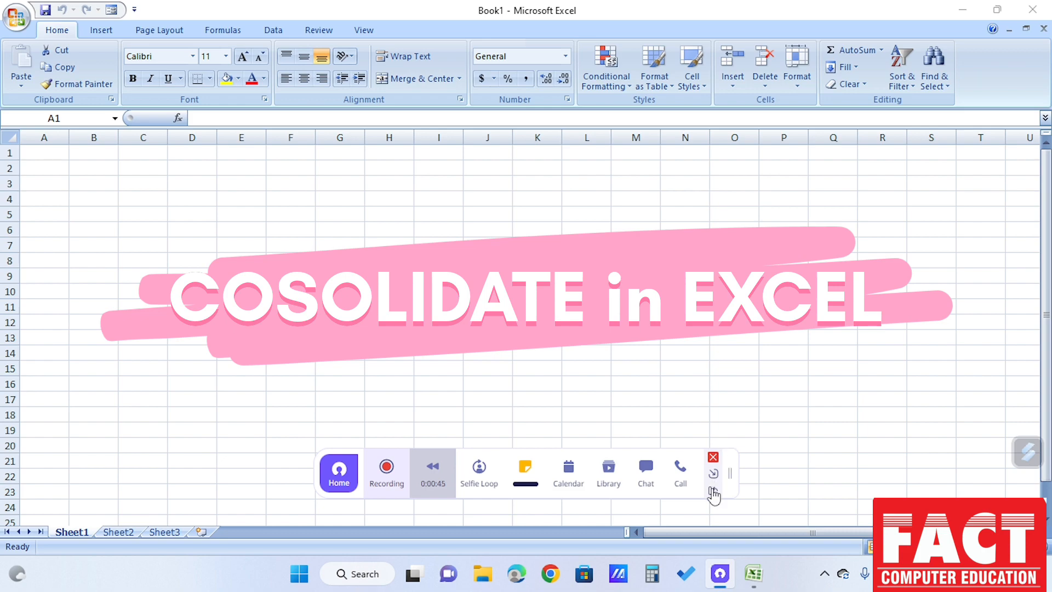
pyautogui.click(713, 491)
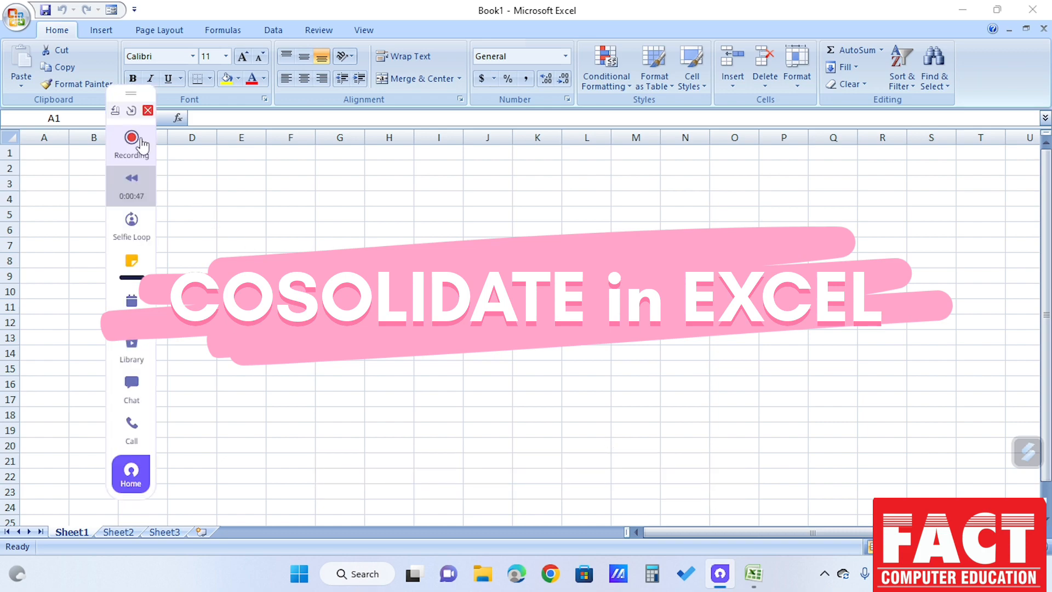
pyautogui.click(131, 110)
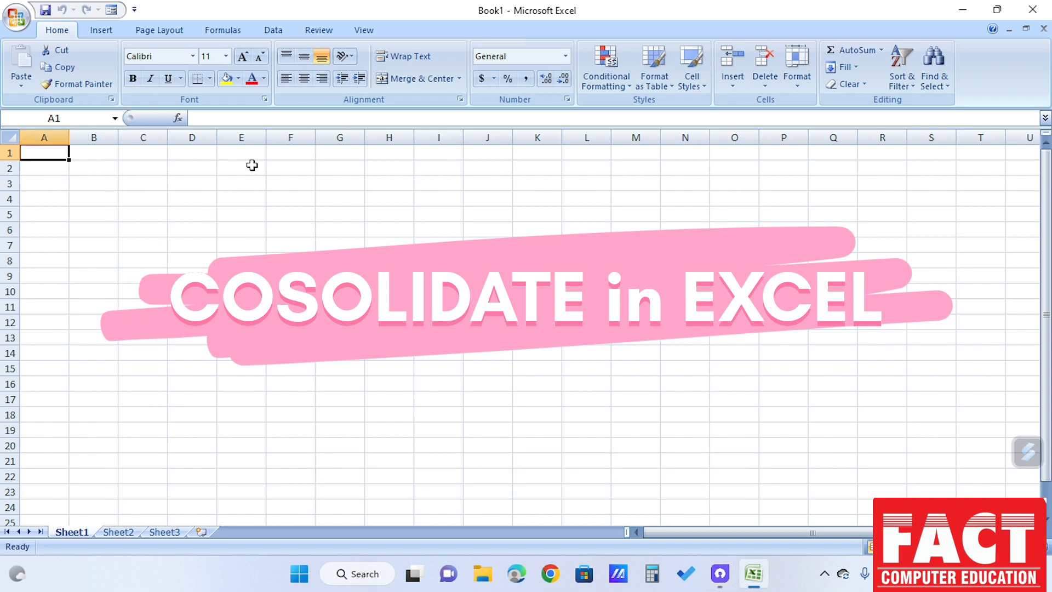
pyautogui.click(321, 215)
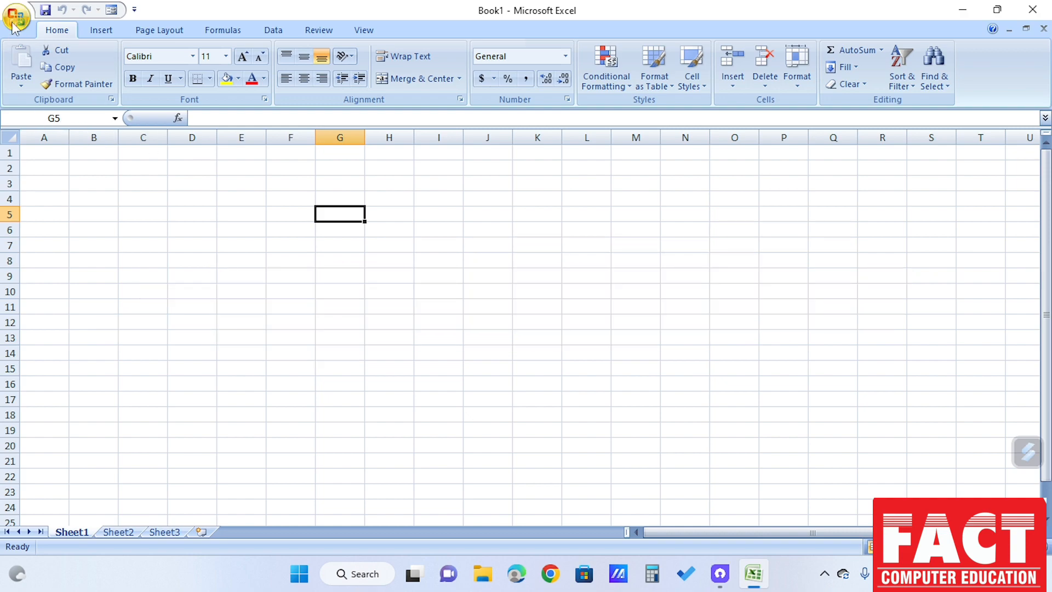
# Open the recent workbook Book1 and go to the marks table on Sheet3
pyautogui.click(17, 18)
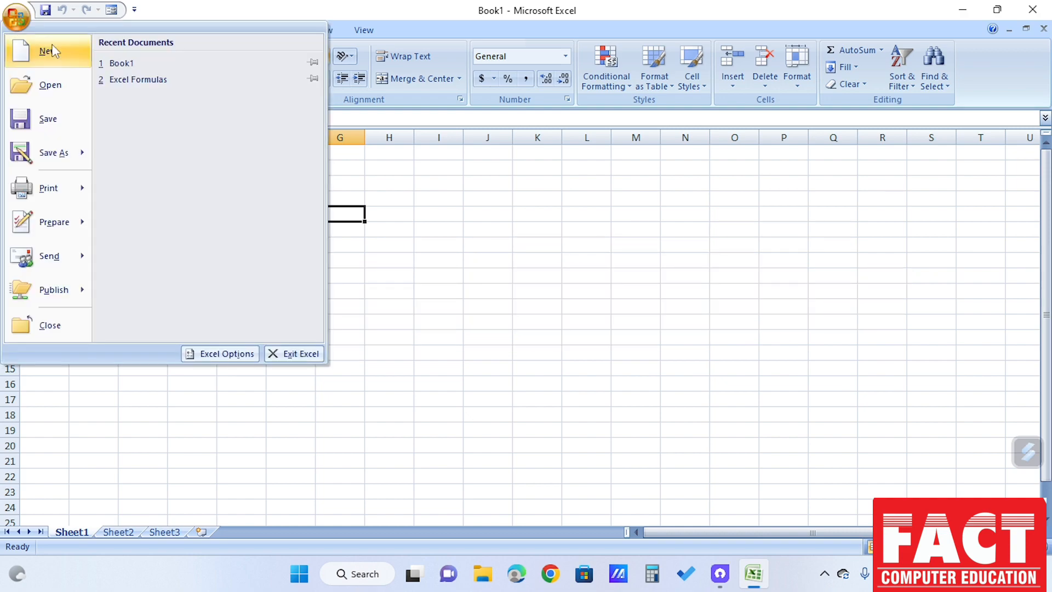
pyautogui.click(132, 64)
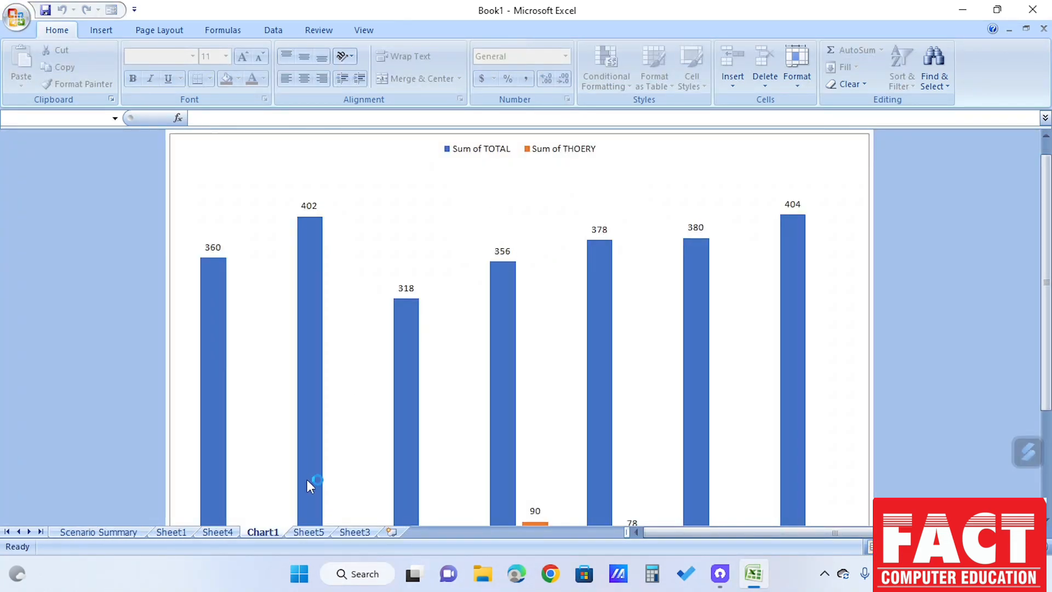
pyautogui.click(216, 535)
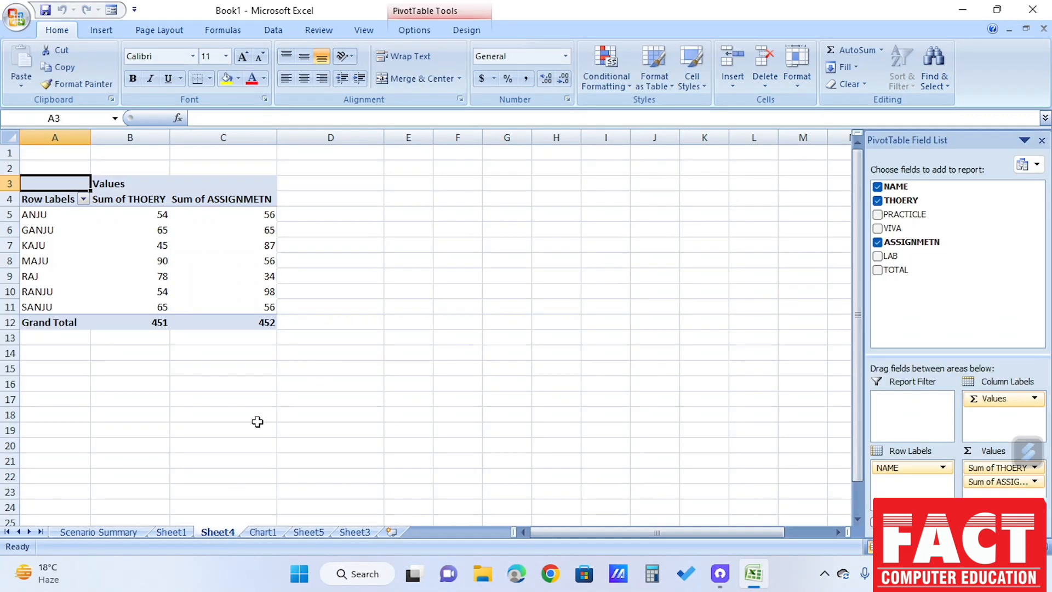
pyautogui.click(175, 533)
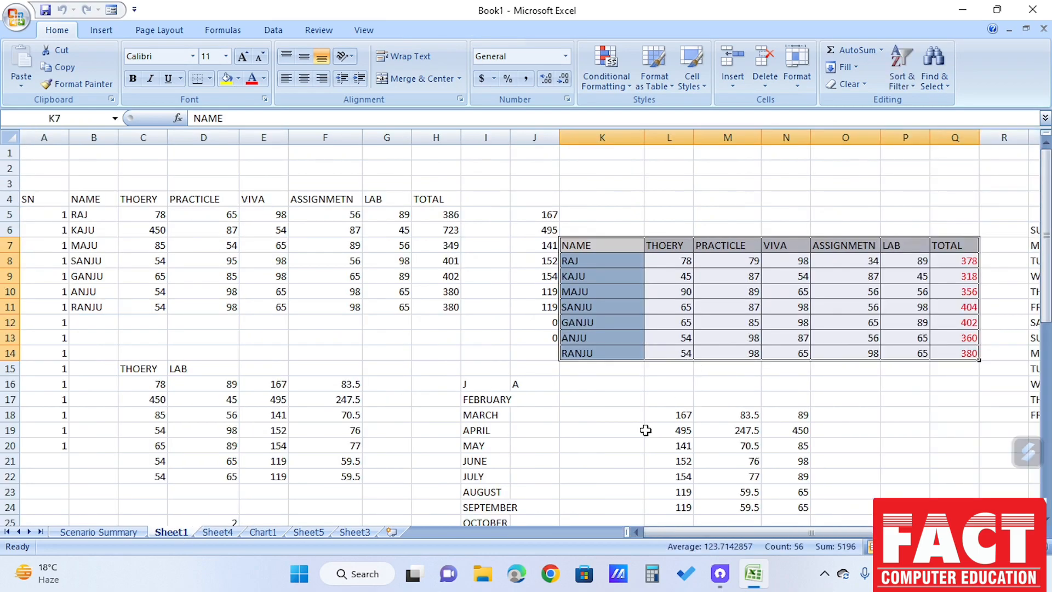
pyautogui.click(363, 536)
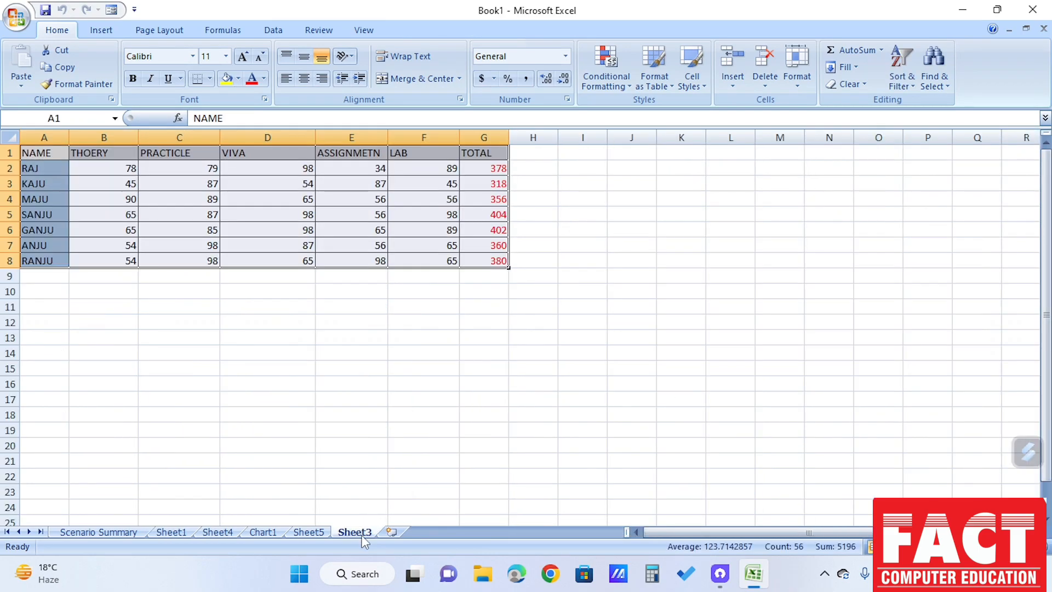
pyautogui.click(428, 378)
pyautogui.click(487, 168)
pyautogui.moveTo(488, 168); pyautogui.dragTo(490, 262)
pyautogui.click(433, 298)
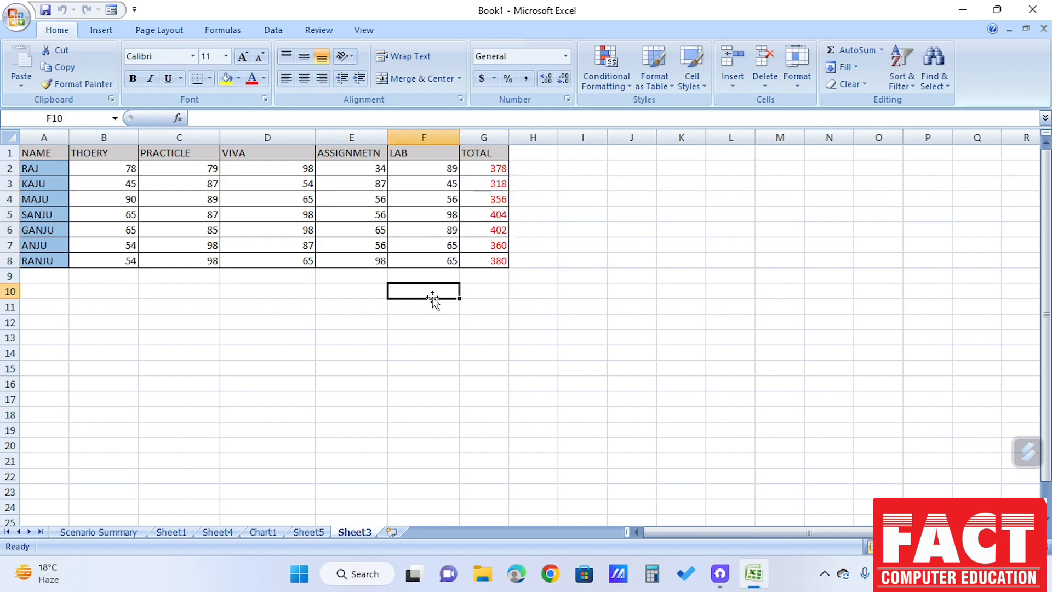
pyautogui.click(492, 190)
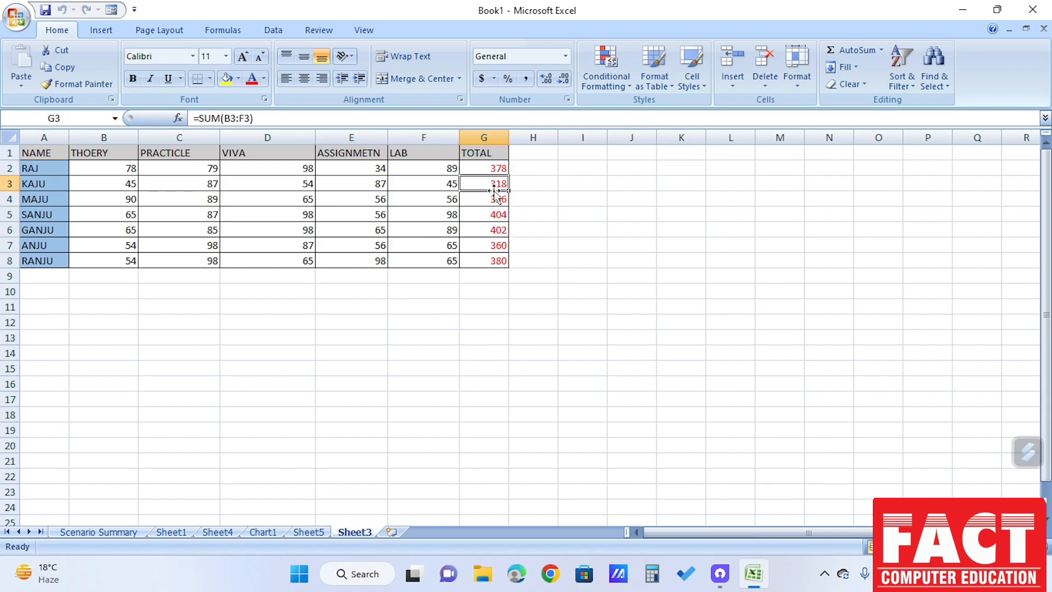
pyautogui.click(256, 119)
pyautogui.moveTo(256, 118); pyautogui.dragTo(193, 119)
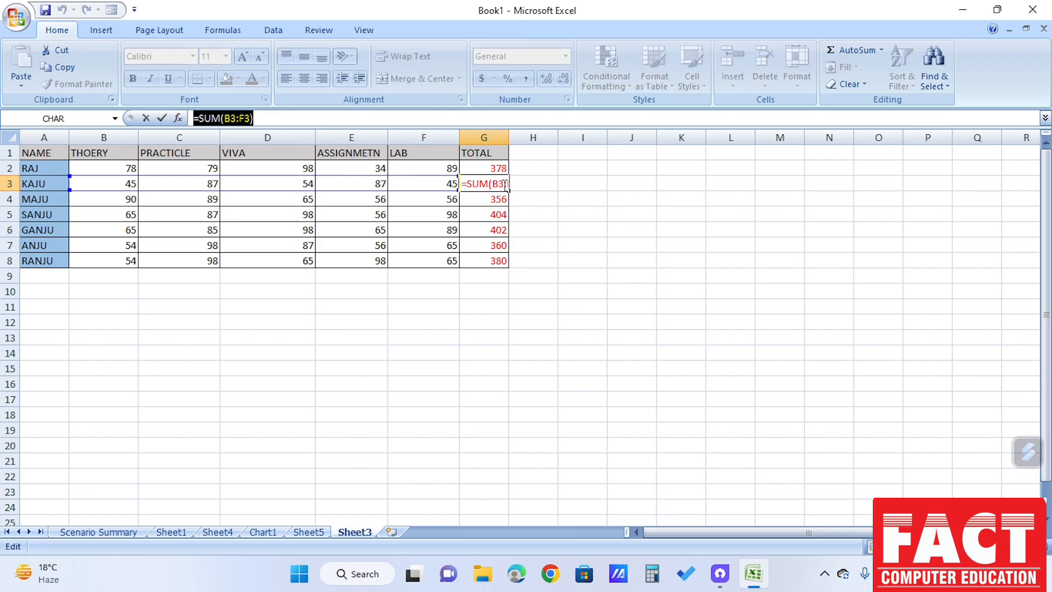
pyautogui.write('=')
pyautogui.click(487, 170)
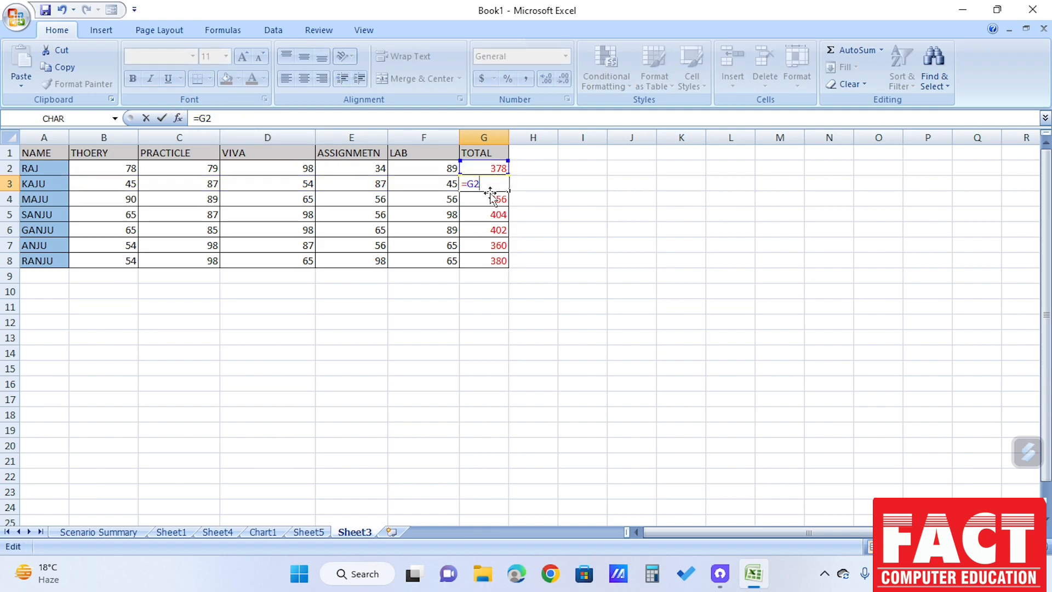
pyautogui.press('Escape')
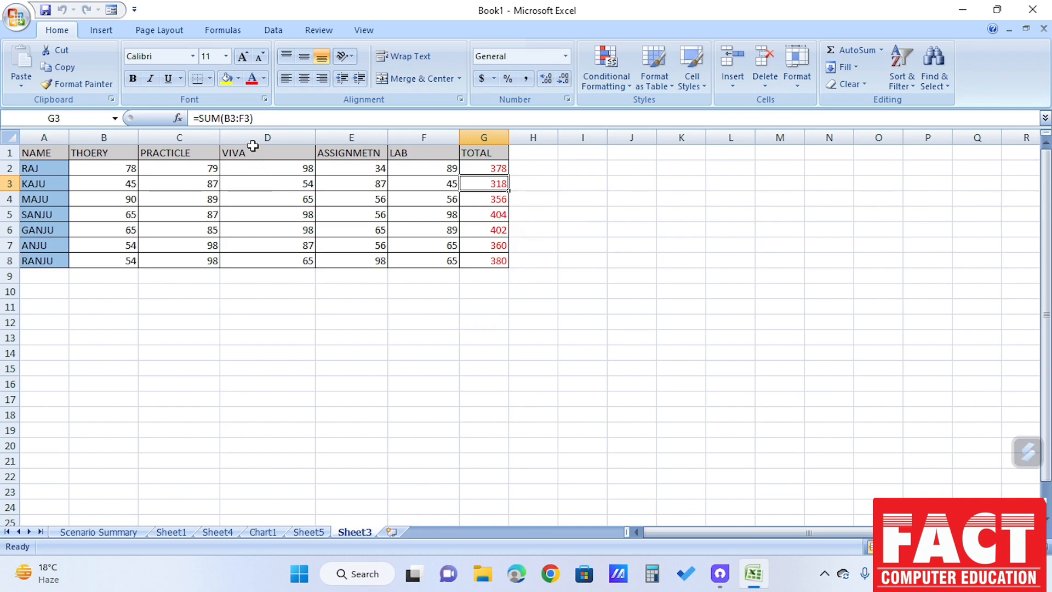
# Copy the PRACTICLE column with its header from C1:C9 and paste it at E12
pyautogui.moveTo(253, 146); pyautogui.dragTo(257, 204)
pyautogui.click(271, 225)
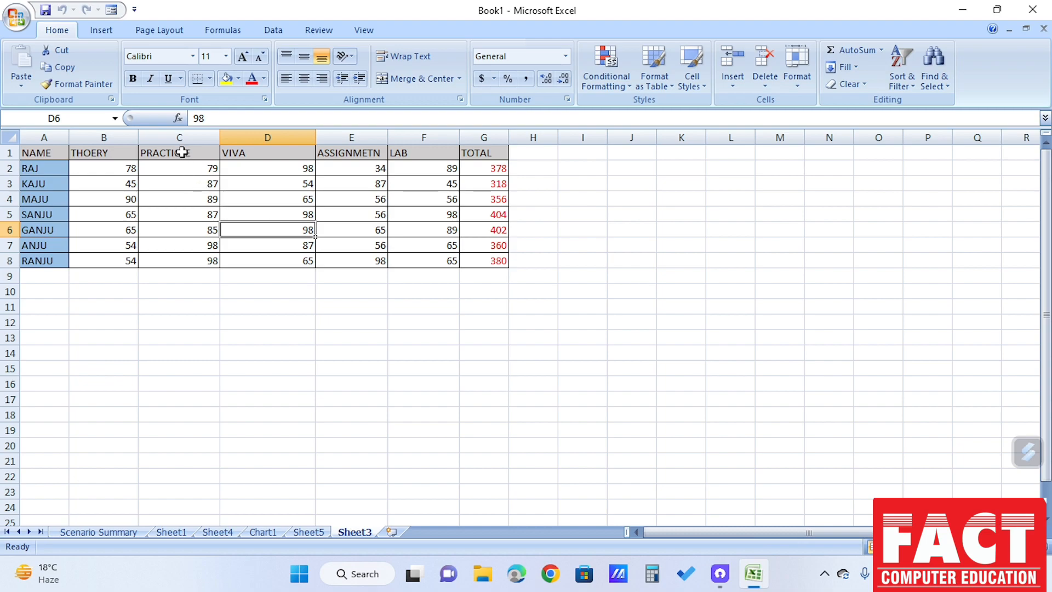
pyautogui.moveTo(177, 153); pyautogui.dragTo(188, 276)
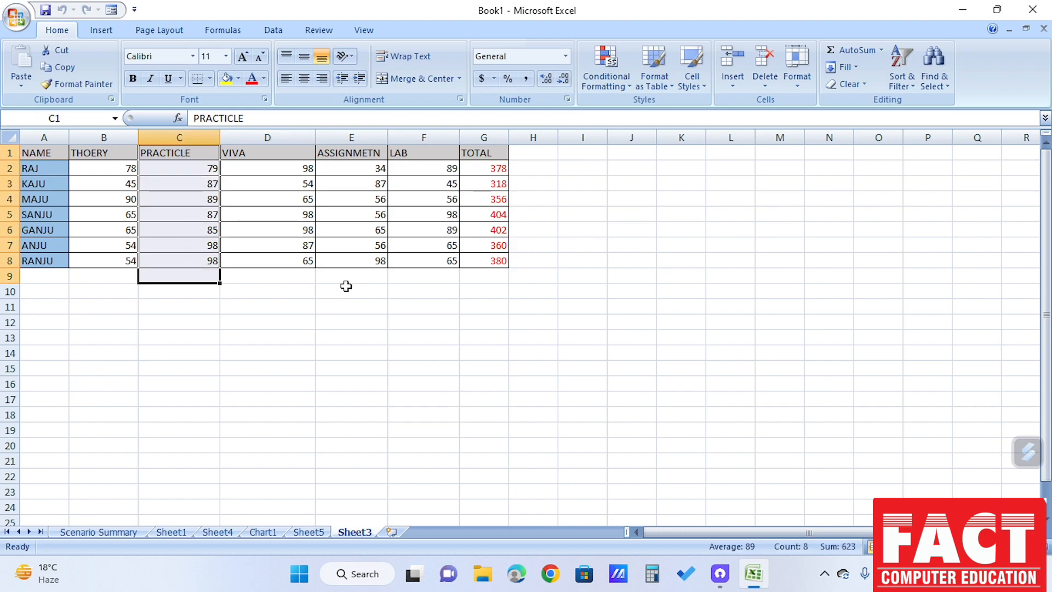
pyautogui.hotkey('ctrl', 'c')
pyautogui.click(351, 321)
pyautogui.hotkey('ctrl', 'v')
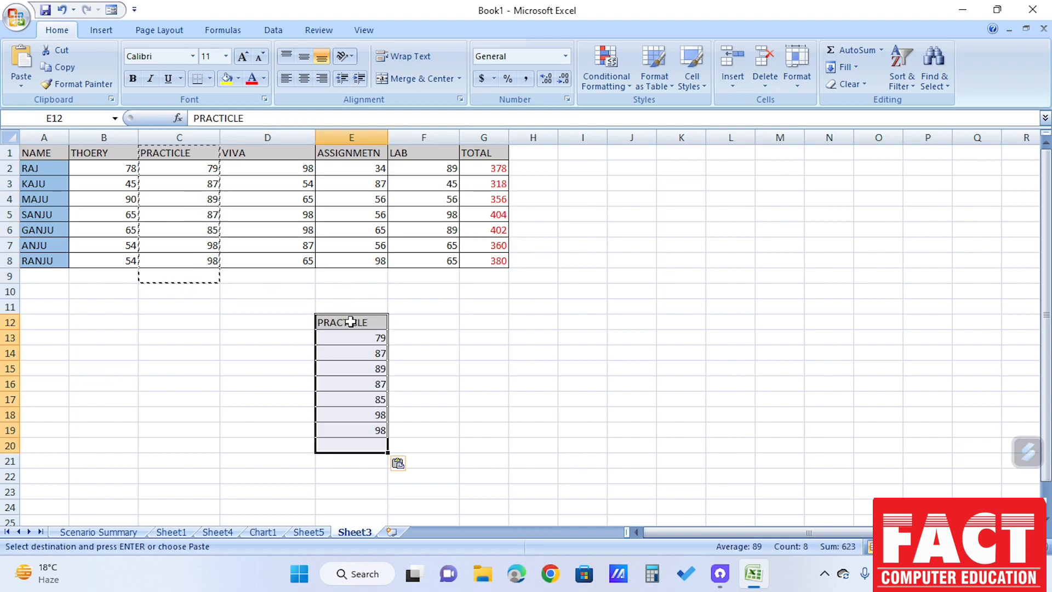
# Copy the ASSIGNMETN column E1:E8 and paste it at F12, beside the pasted PRACTICLE column
pyautogui.moveTo(352, 153); pyautogui.dragTo(353, 262)
pyautogui.hotkey('ctrl', 'c')
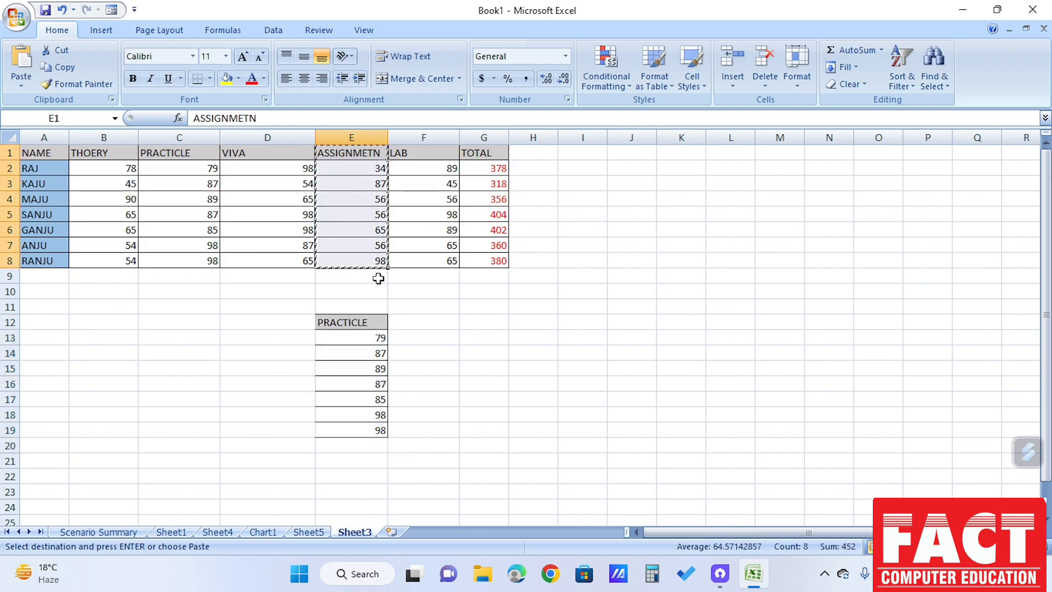
pyautogui.click(421, 322)
pyautogui.hotkey('ctrl', 'v')
pyautogui.click(542, 354)
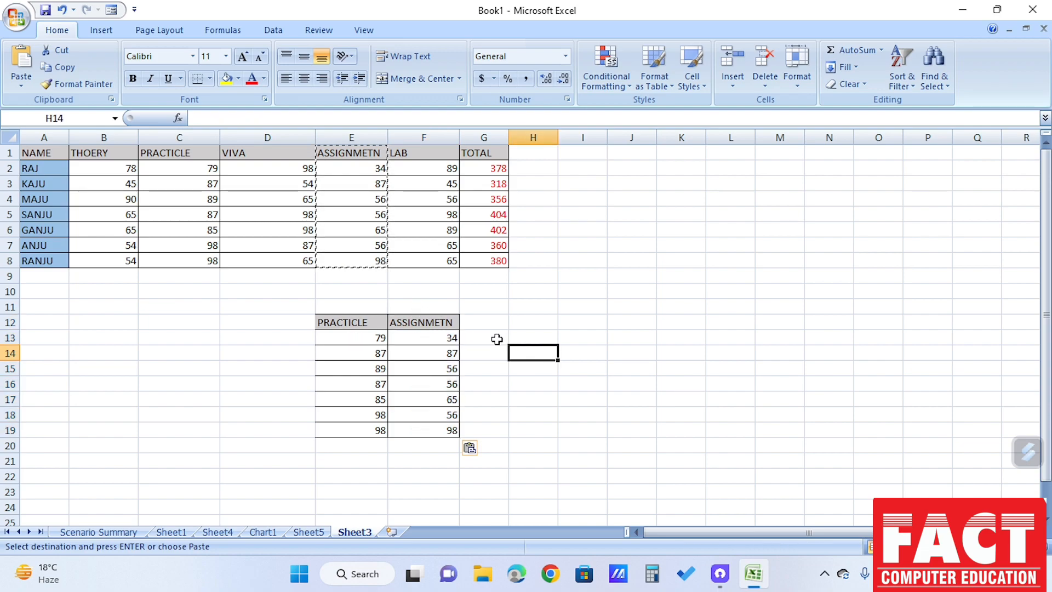
# Enter the header TOTAL in G12
pyautogui.click(489, 320)
pyautogui.write('to')
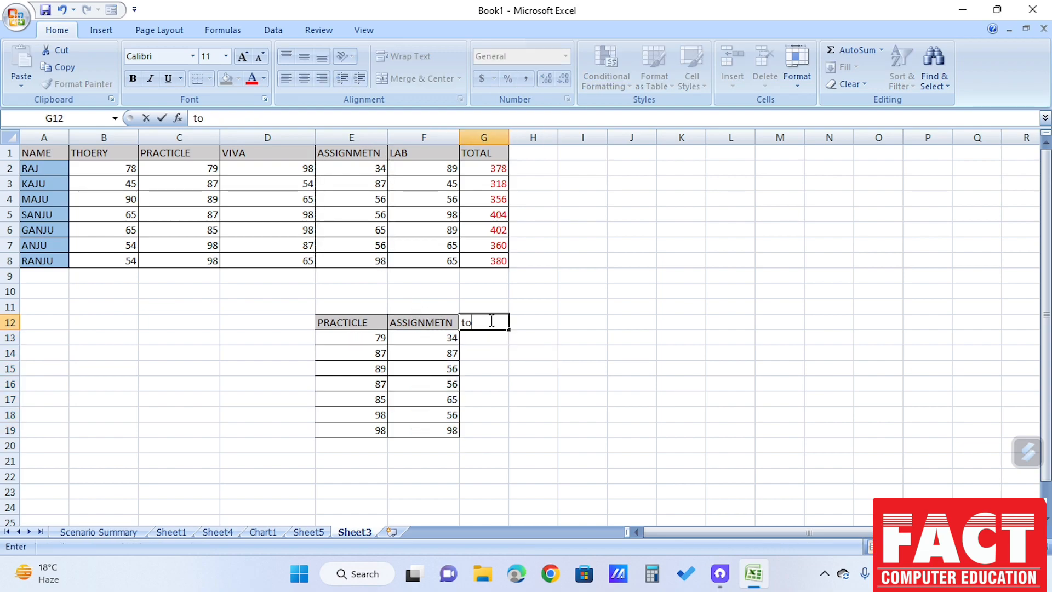
pyautogui.write('ta')
pyautogui.press('BackSpace')
pyautogui.press('BackSpace')
pyautogui.press('BackSpace')
pyautogui.write('TOTA')
pyautogui.press('Return')
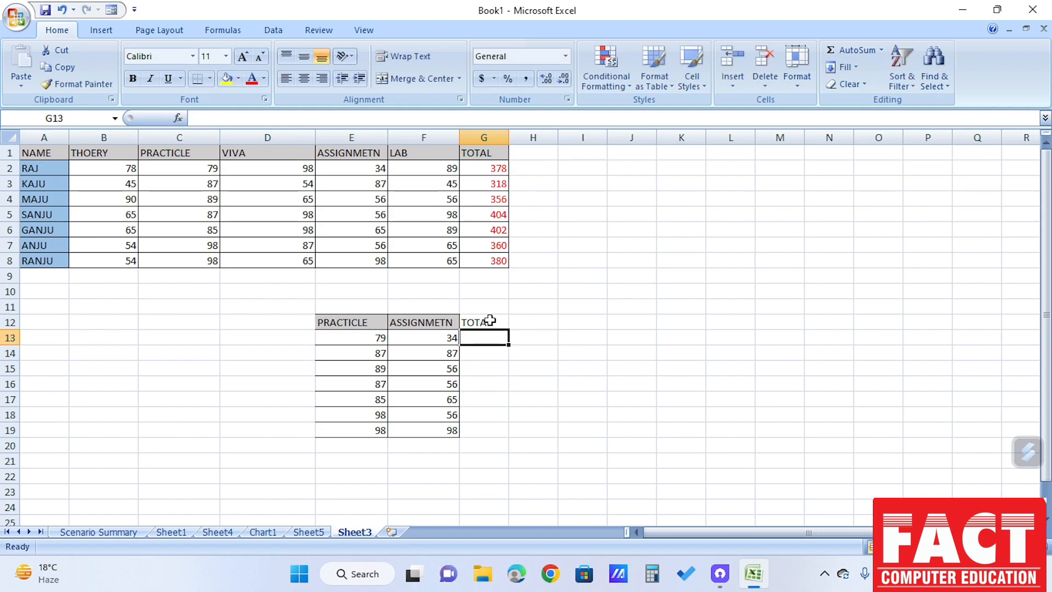
# AutoSum the PRACTICLE and ASSIGNMETN marks into G13 and fill the formula down to G20
pyautogui.click(557, 336)
pyautogui.moveTo(351, 339); pyautogui.dragTo(483, 337)
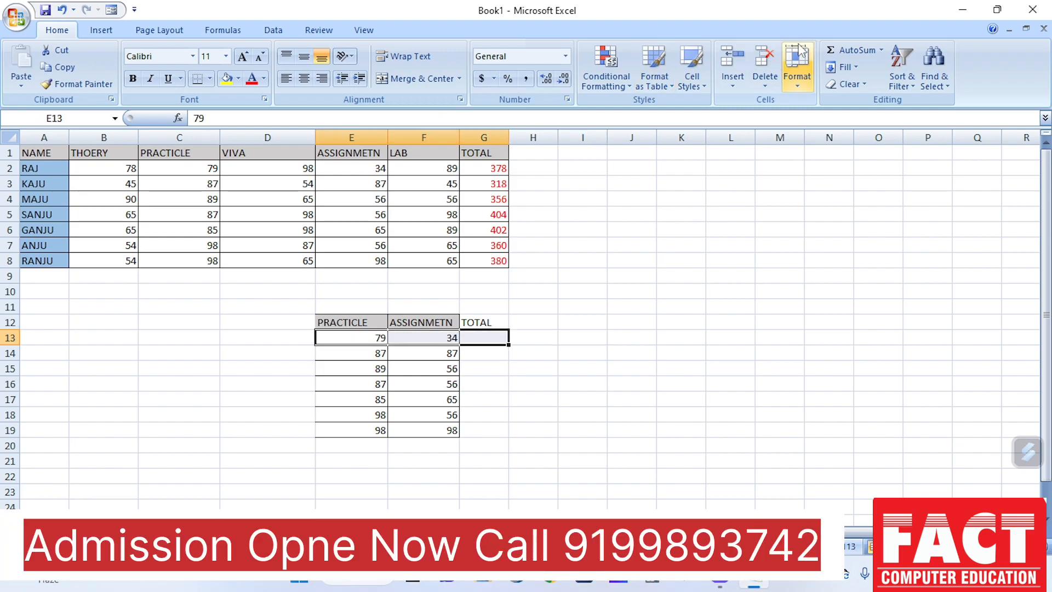
pyautogui.click(853, 50)
pyautogui.click(546, 292)
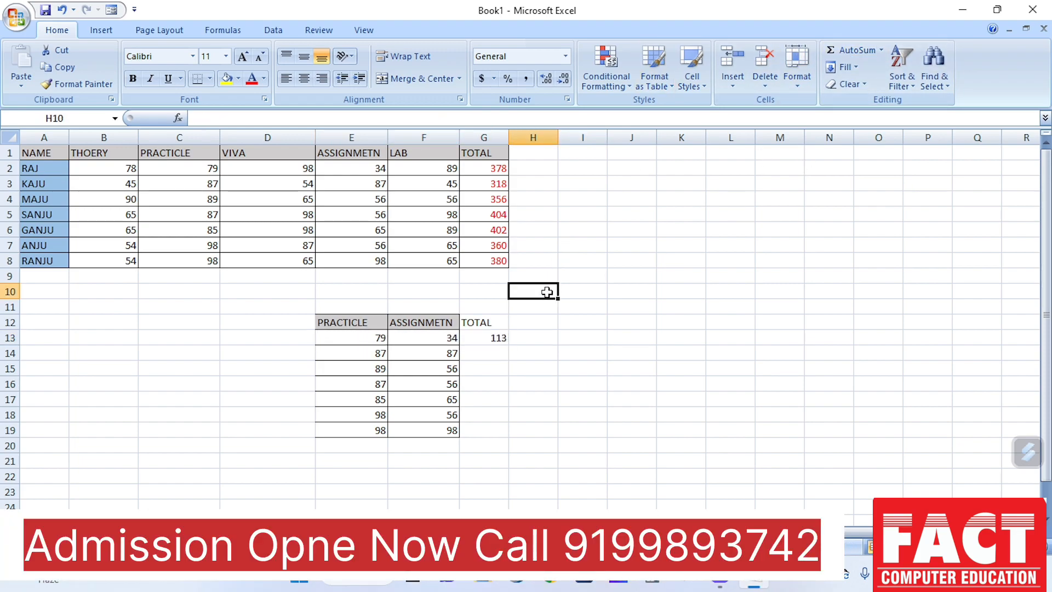
pyautogui.click(483, 336)
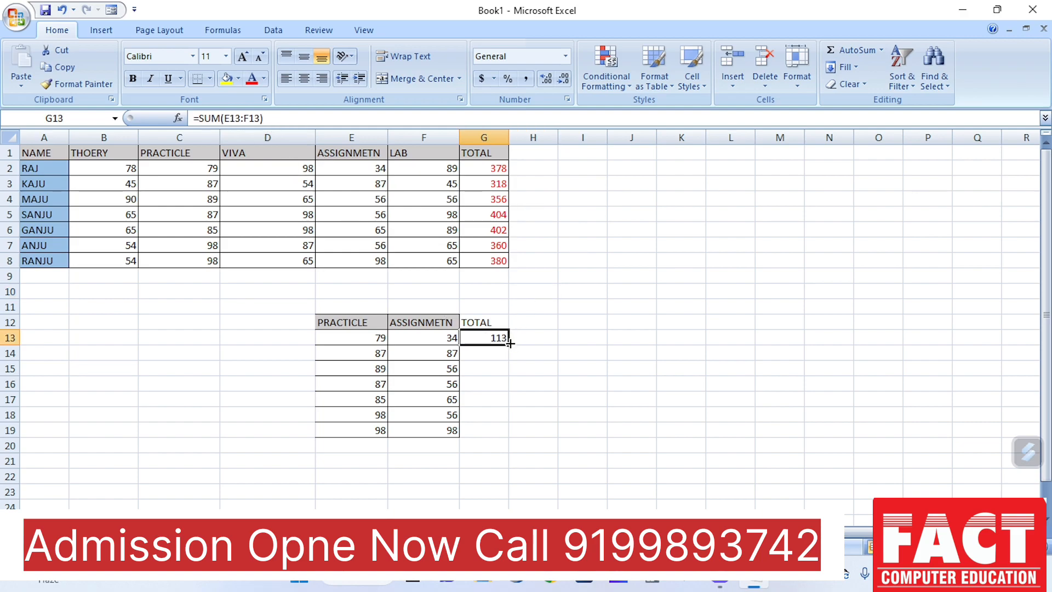
pyautogui.moveTo(509, 357); pyautogui.dragTo(500, 445)
pyautogui.click(594, 428)
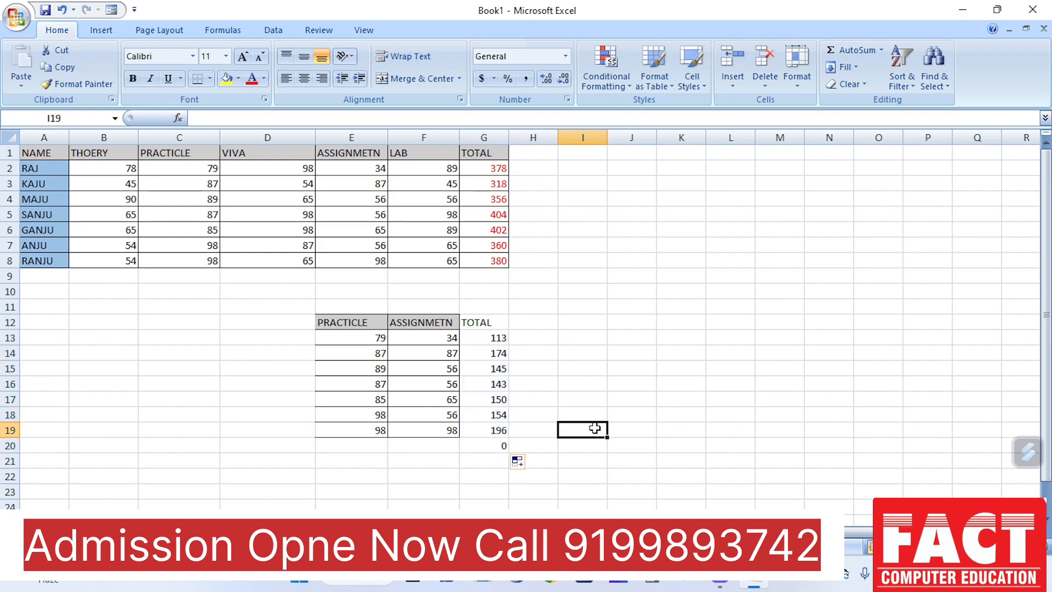
pyautogui.click(487, 343)
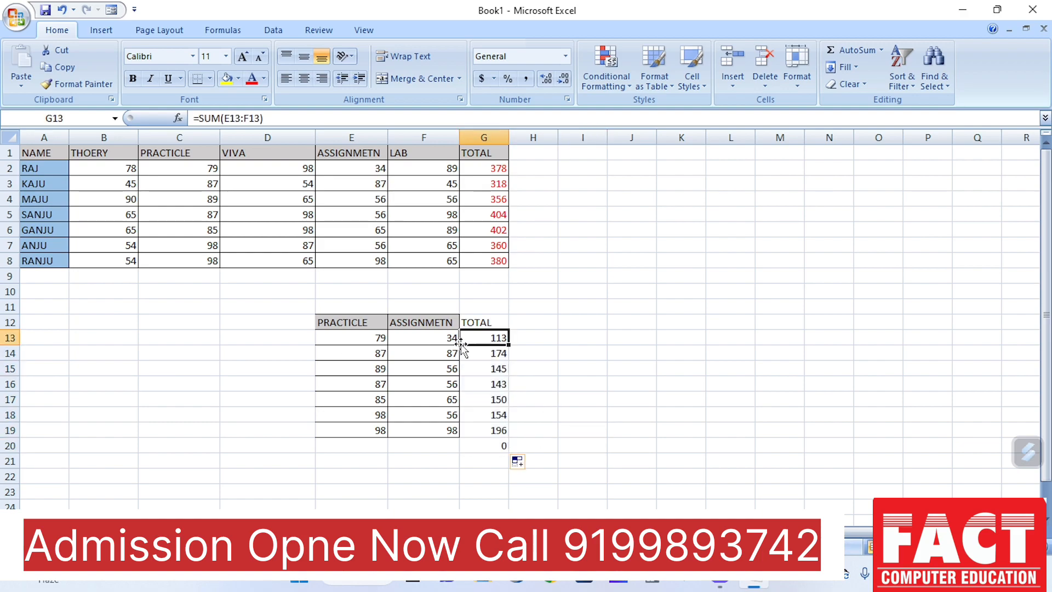
pyautogui.click(597, 340)
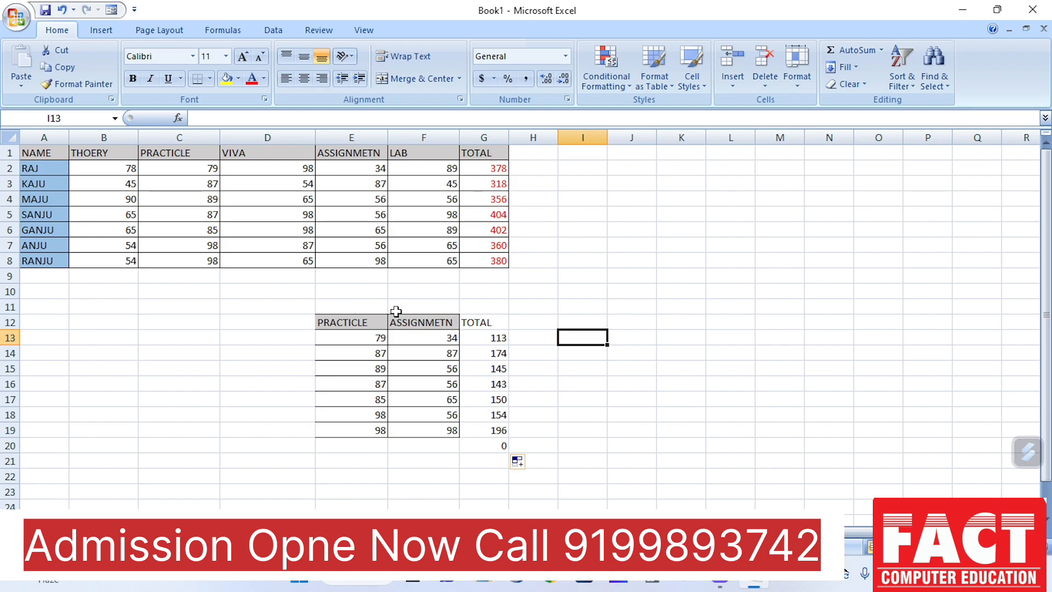
# Start a Consolidate operation with J13 as the destination cell and Sum as the function
pyautogui.click(633, 338)
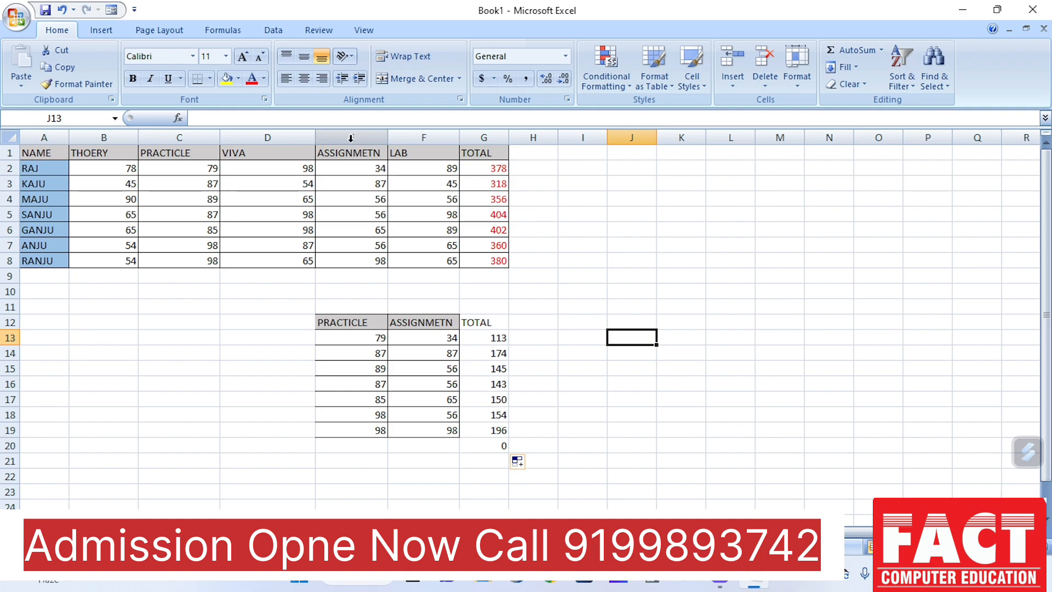
pyautogui.click(277, 34)
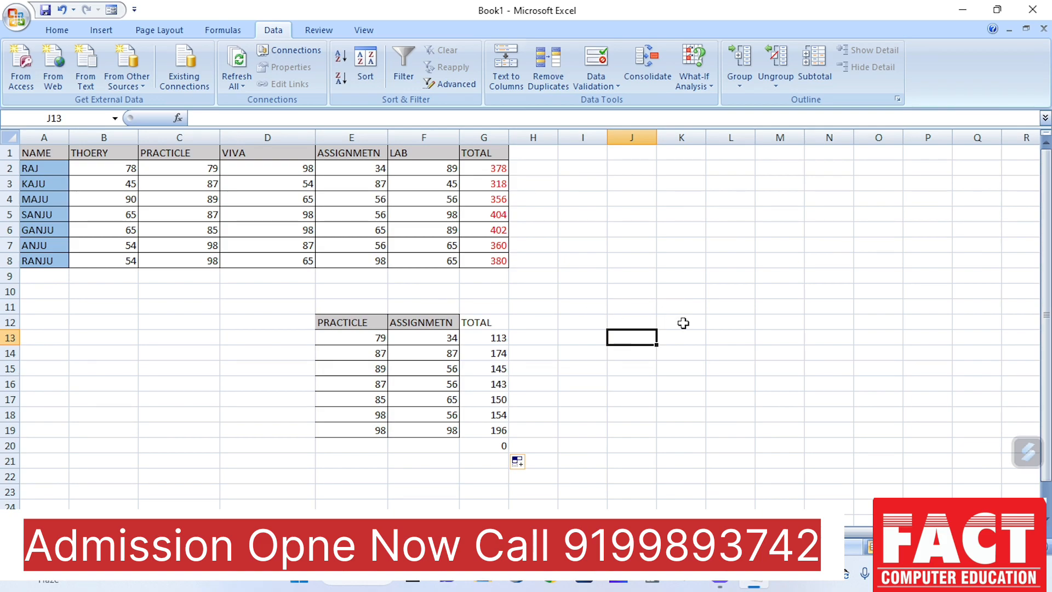
pyautogui.click(653, 67)
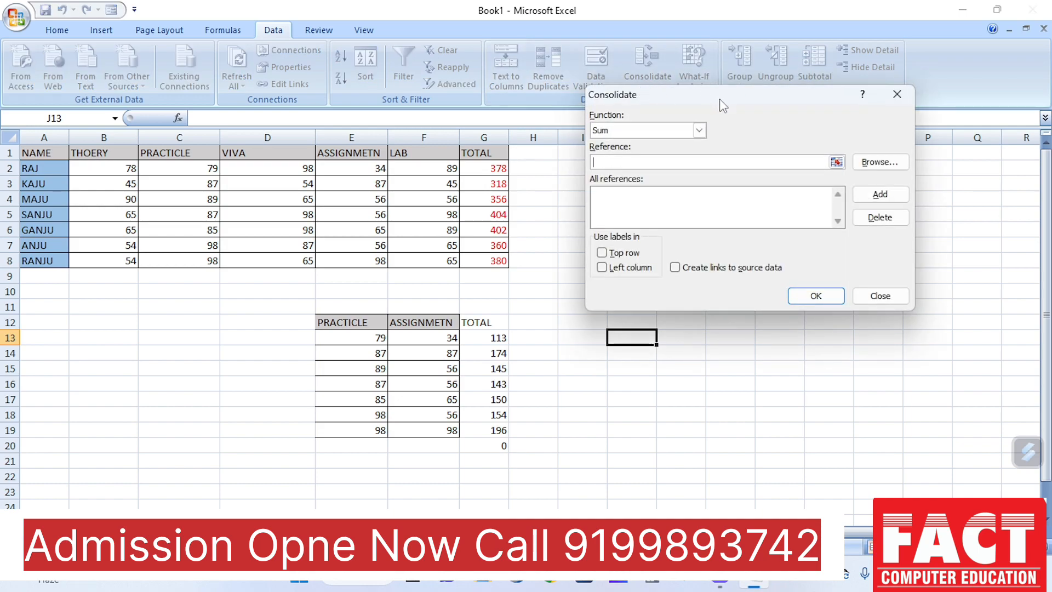
pyautogui.moveTo(719, 98); pyautogui.dragTo(231, 47)
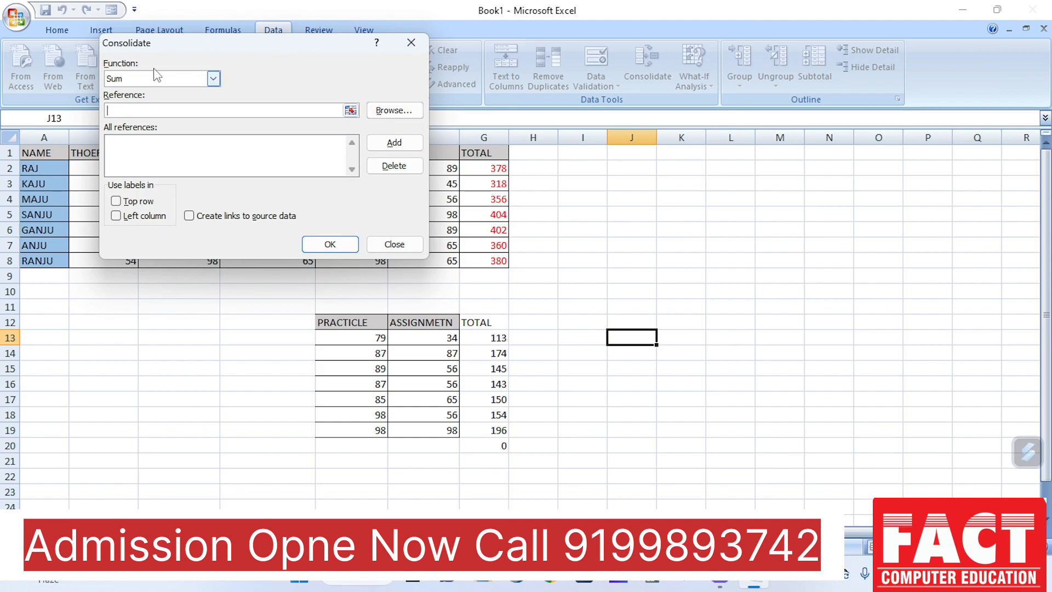
pyautogui.click(188, 80)
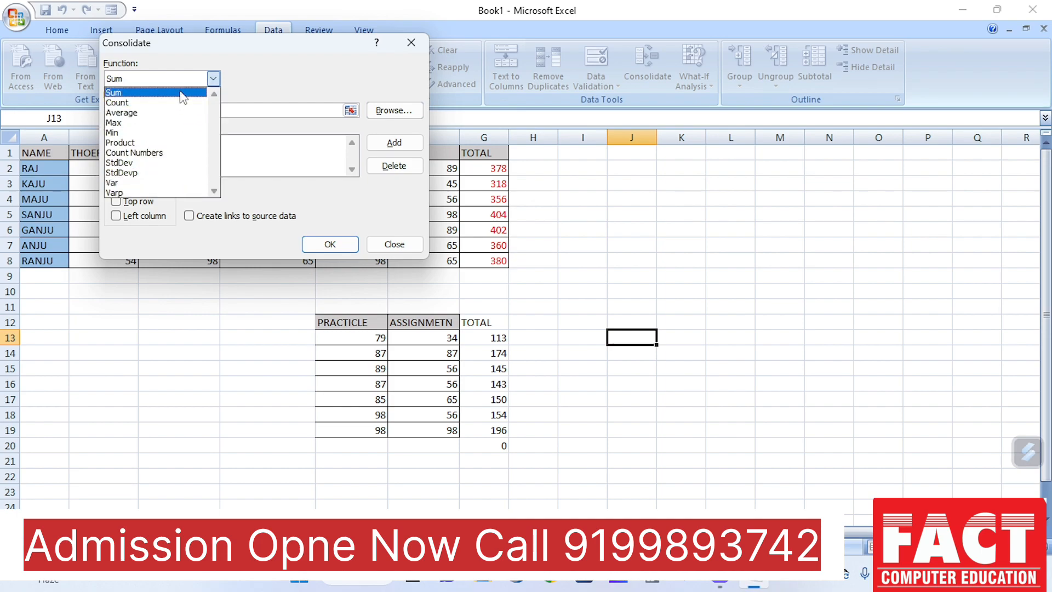
pyautogui.click(168, 97)
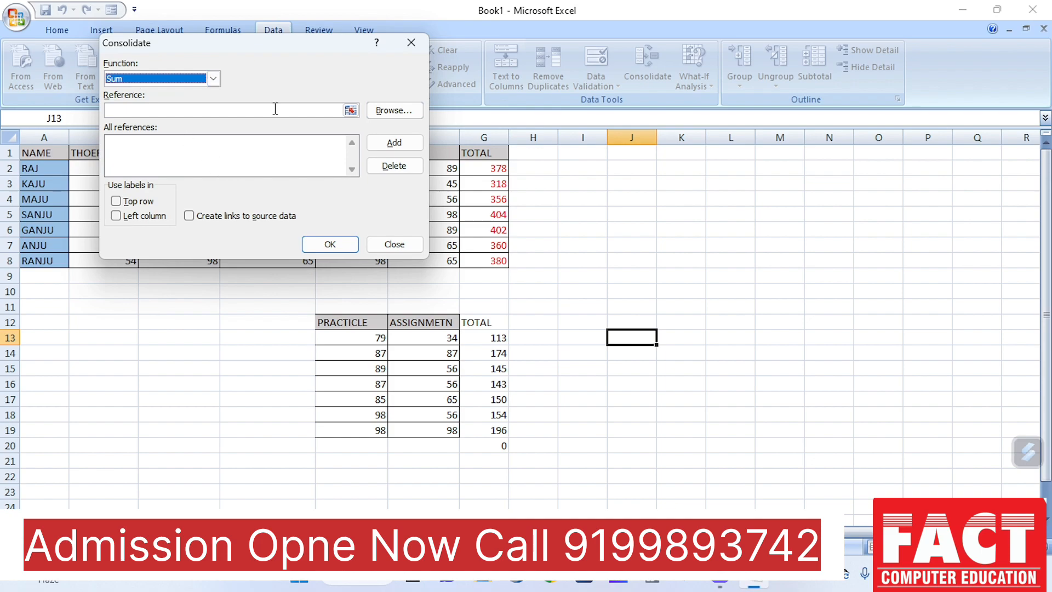
# Add the PRACTICLE marks E13:E19 and the ASSIGNMETN marks F13:F19 as consolidation references
pyautogui.moveTo(272, 45); pyautogui.dragTo(843, 117)
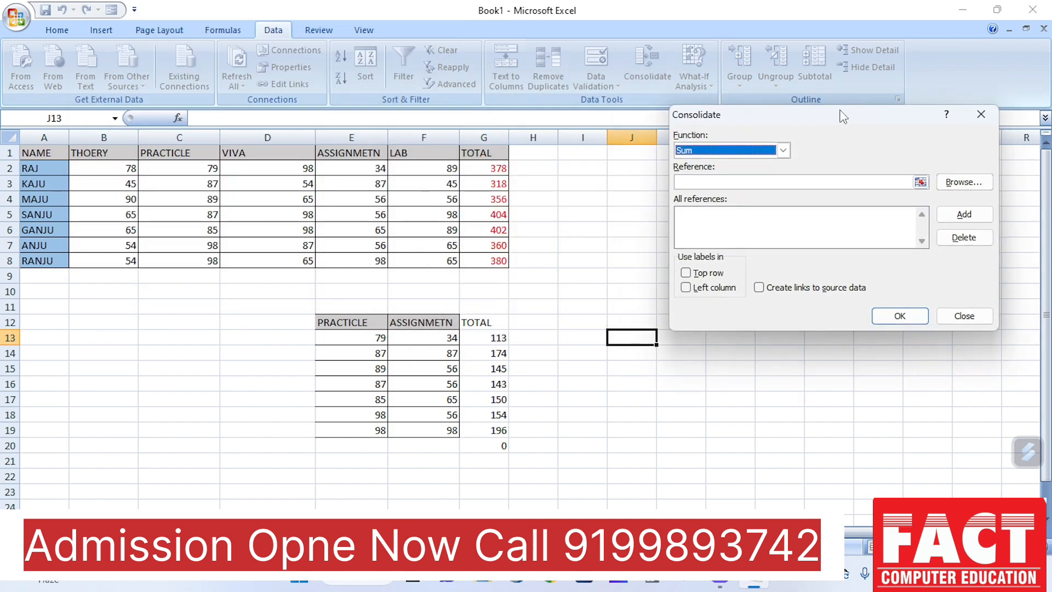
pyautogui.click(696, 181)
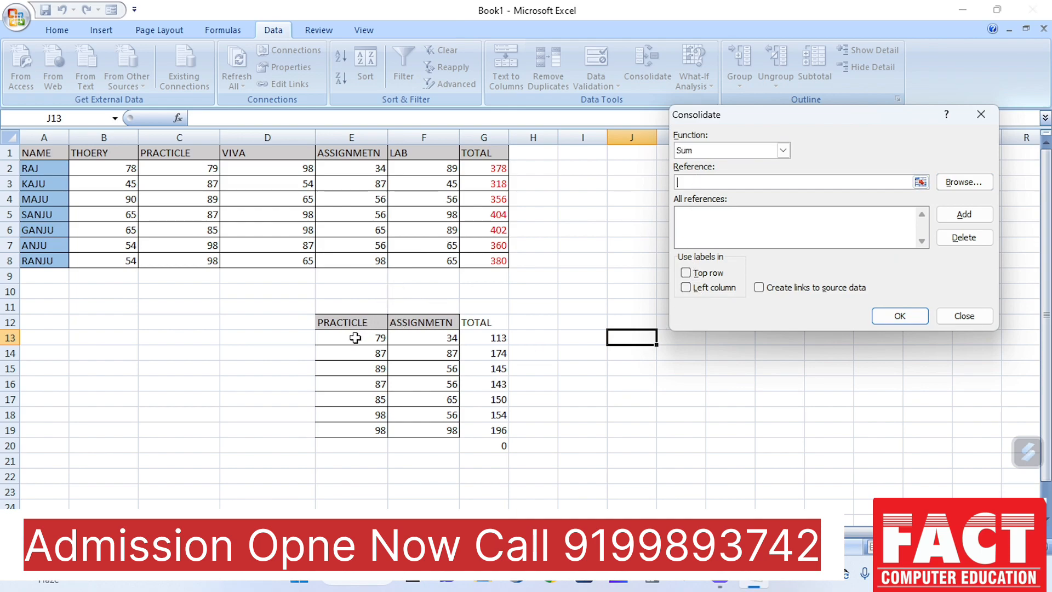
pyautogui.moveTo(353, 337); pyautogui.dragTo(357, 430)
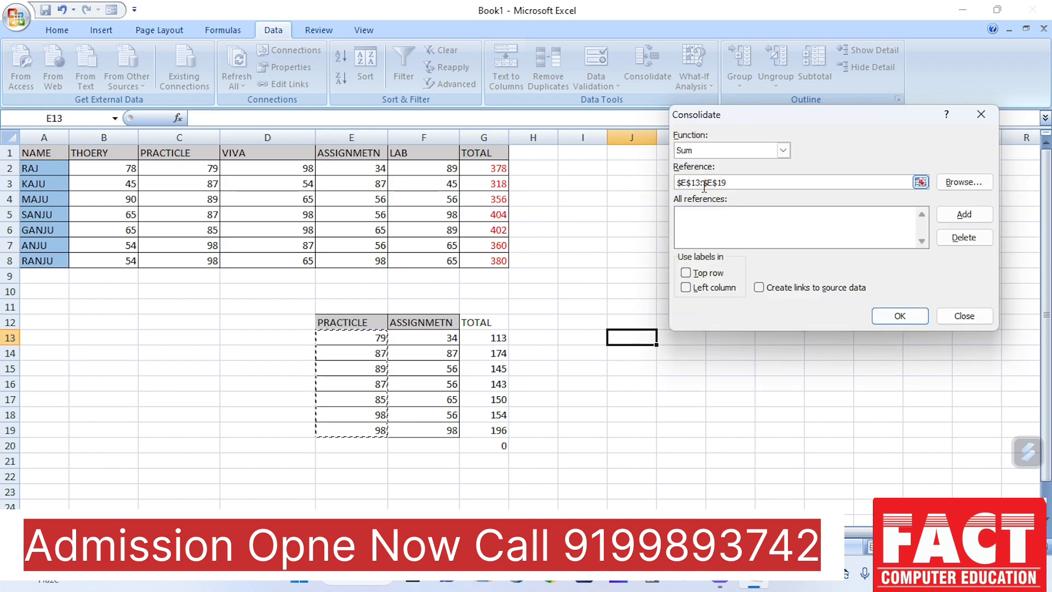
pyautogui.click(964, 219)
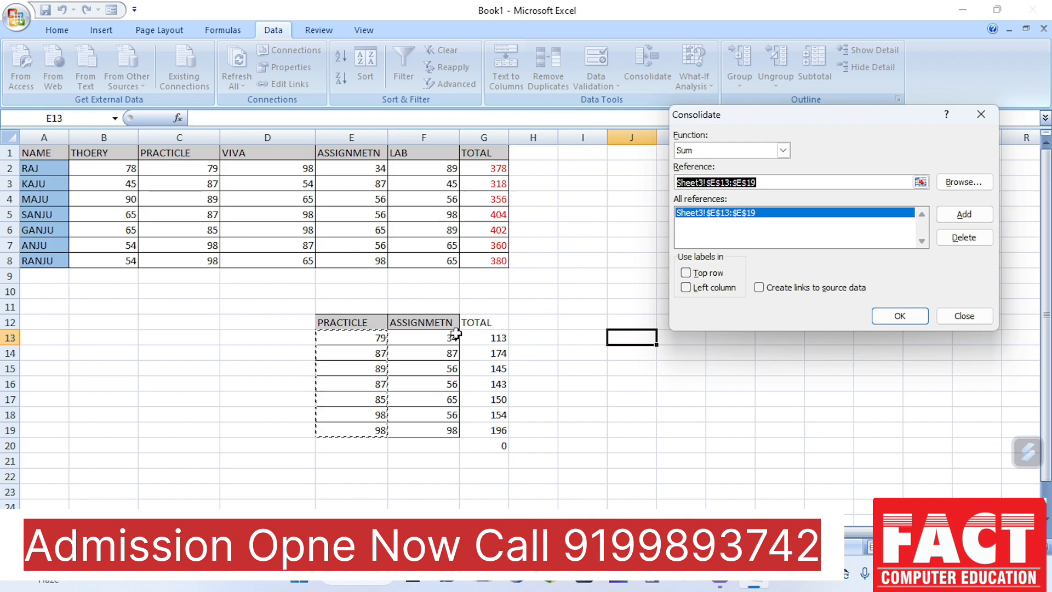
pyautogui.moveTo(433, 337); pyautogui.dragTo(433, 432)
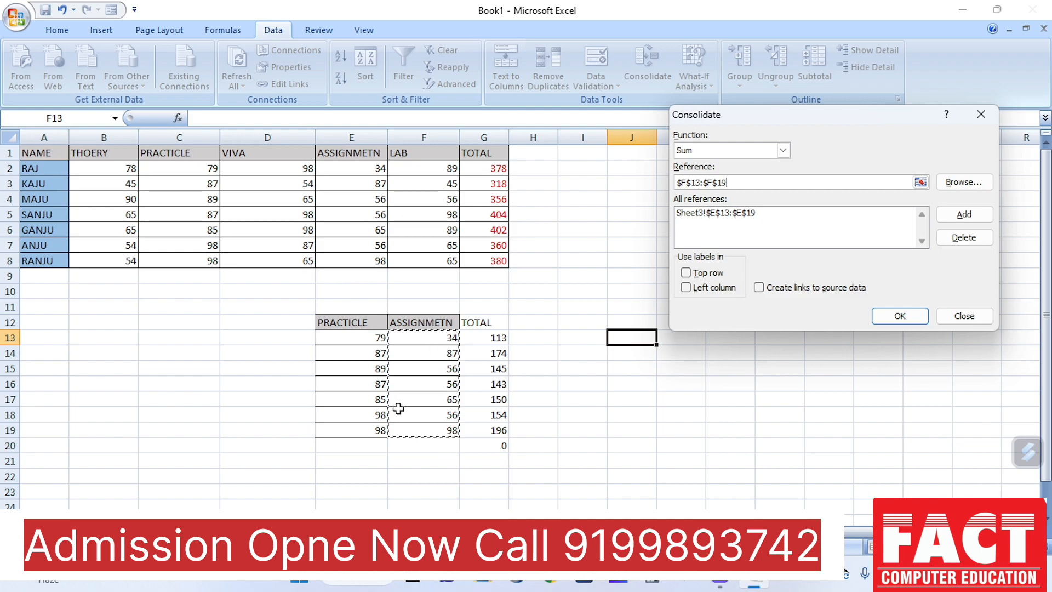
pyautogui.click(969, 214)
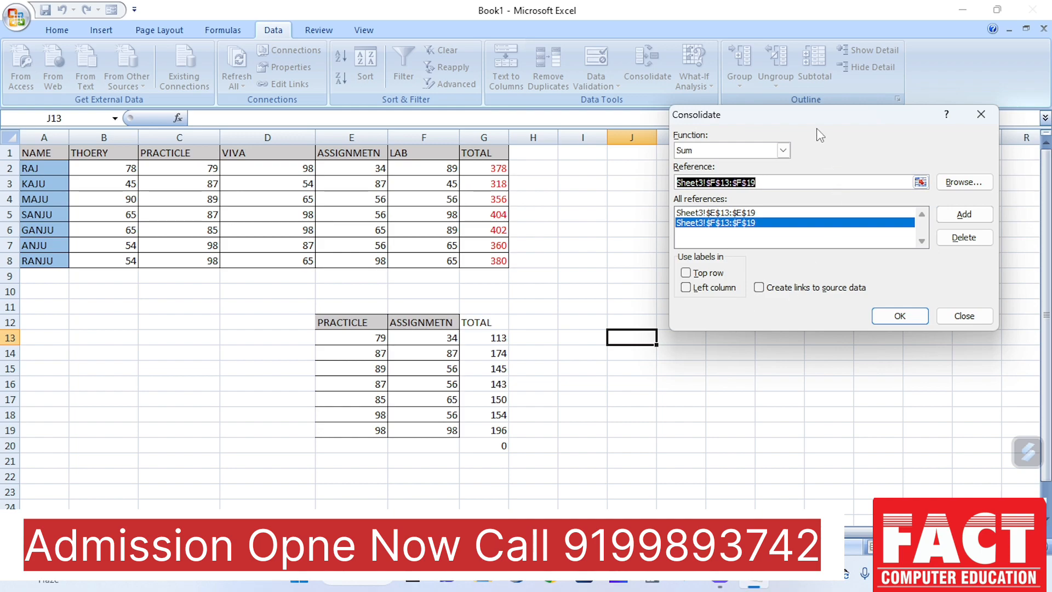
# Keep Sum as the consolidation function and generate the consolidated totals starting at J13
pyautogui.moveTo(804, 115); pyautogui.dragTo(807, 40)
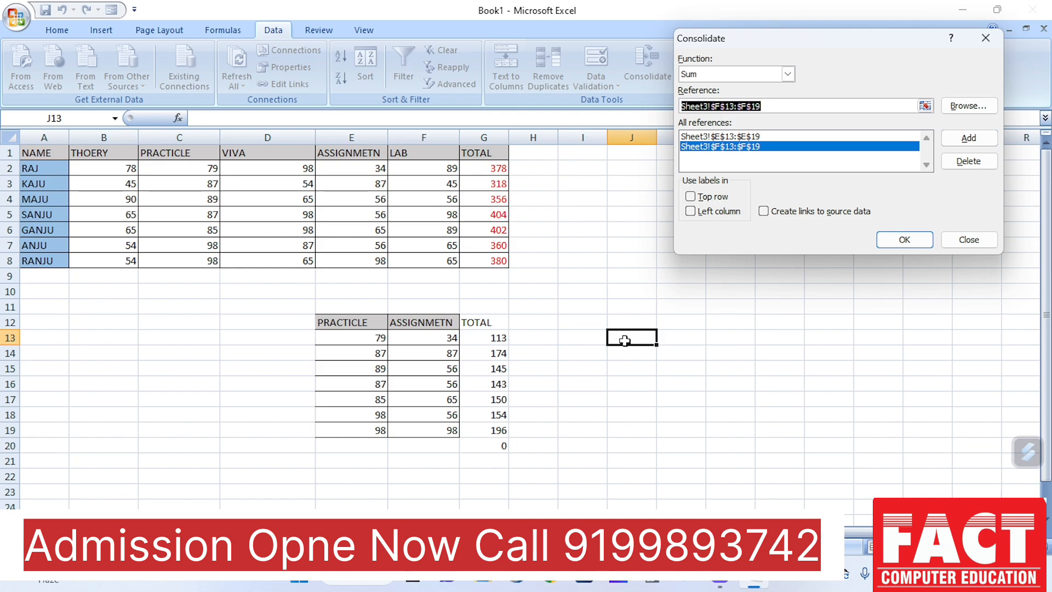
pyautogui.click(769, 137)
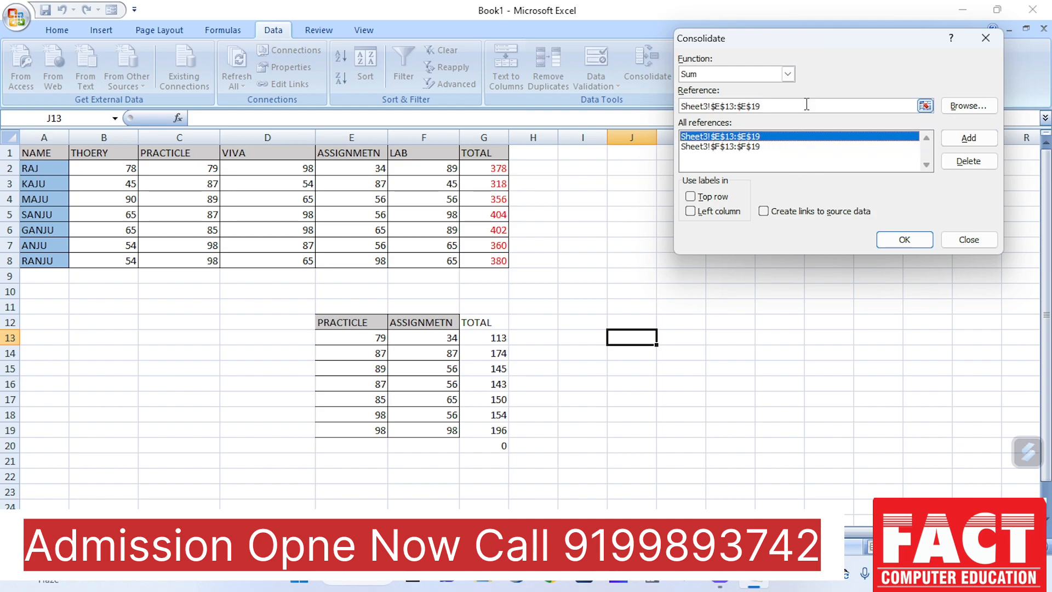
pyautogui.click(765, 78)
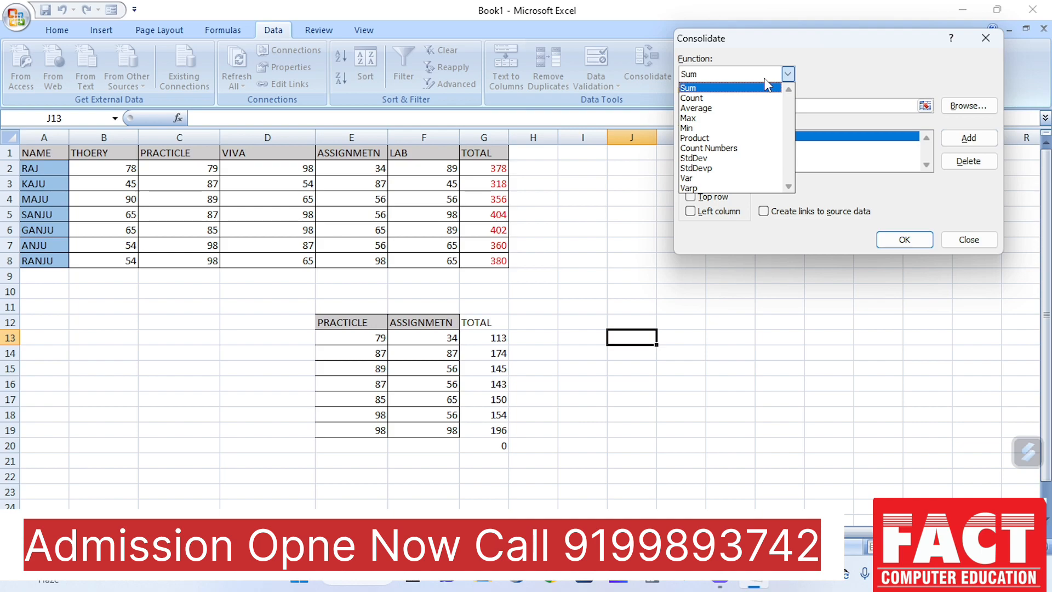
pyautogui.click(730, 88)
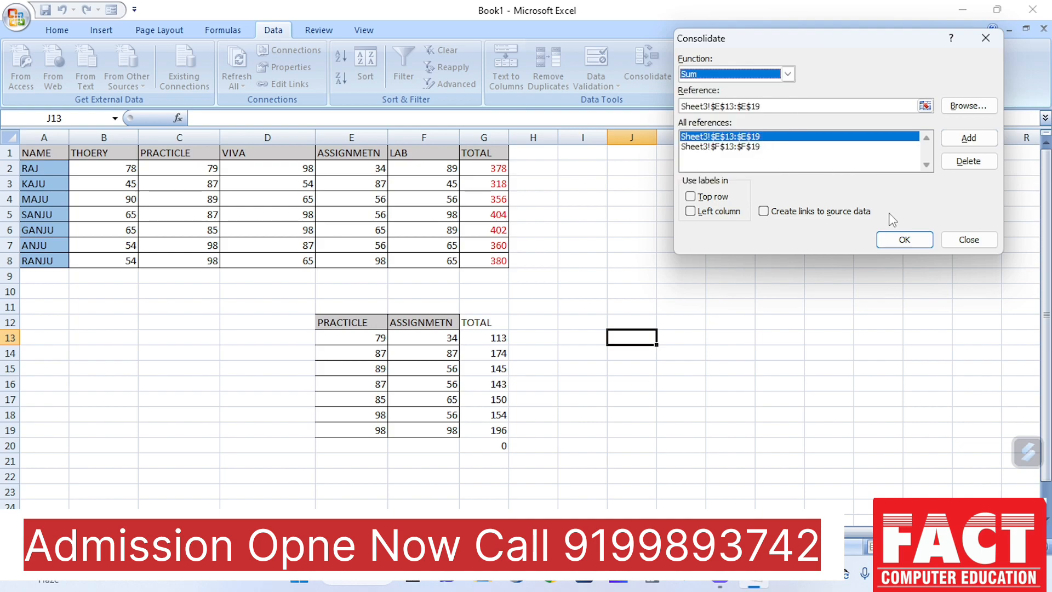
pyautogui.click(905, 240)
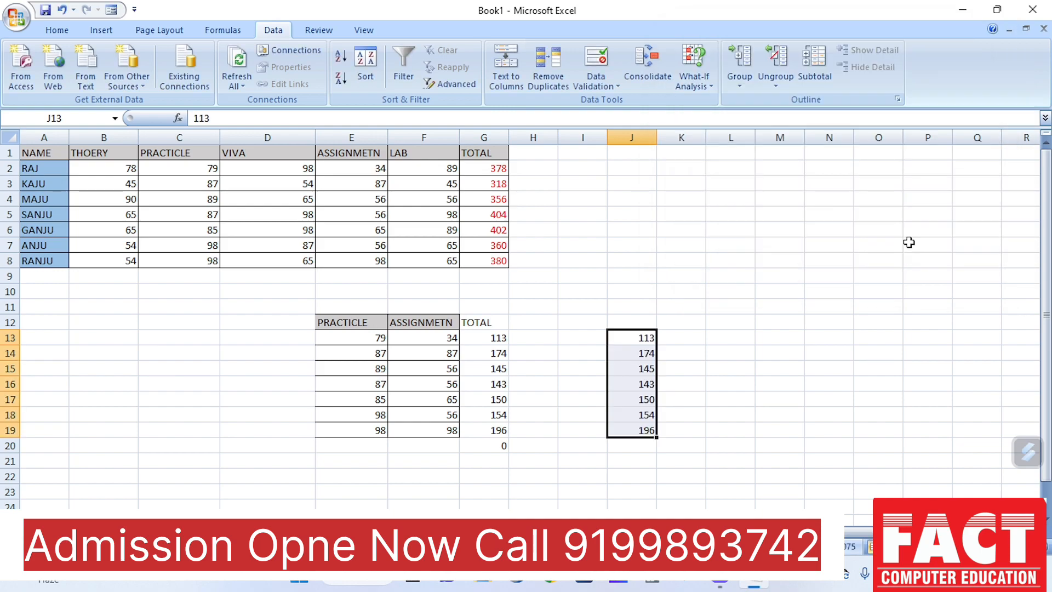
# Examine the contents of the consolidated cells J13:J19 and compare them with the SUM formula in G13
pyautogui.click(721, 382)
pyautogui.moveTo(646, 345); pyautogui.dragTo(647, 431)
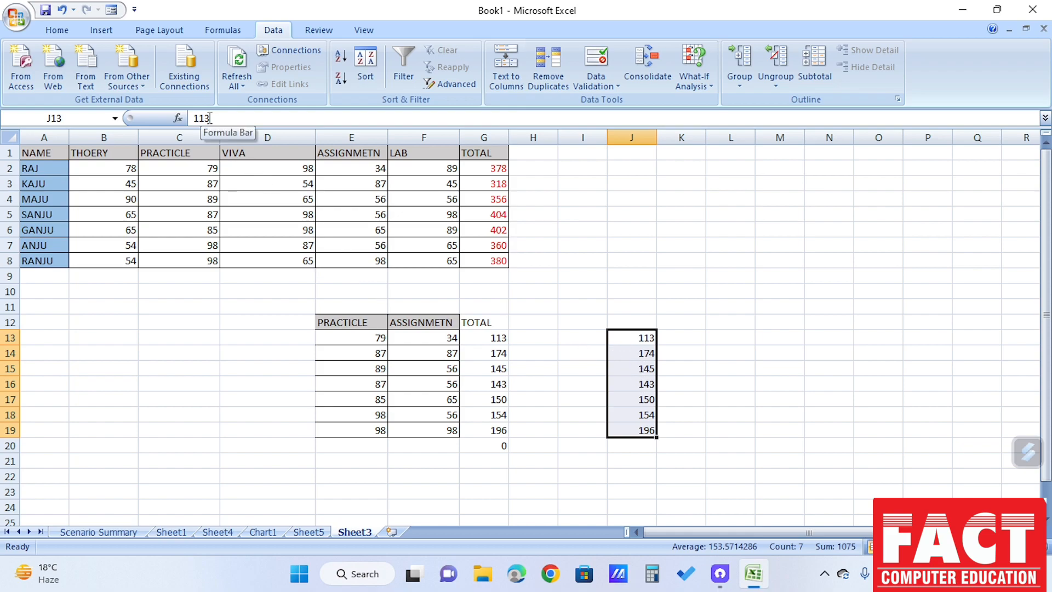
pyautogui.click(789, 379)
pyautogui.moveTo(636, 339); pyautogui.dragTo(644, 432)
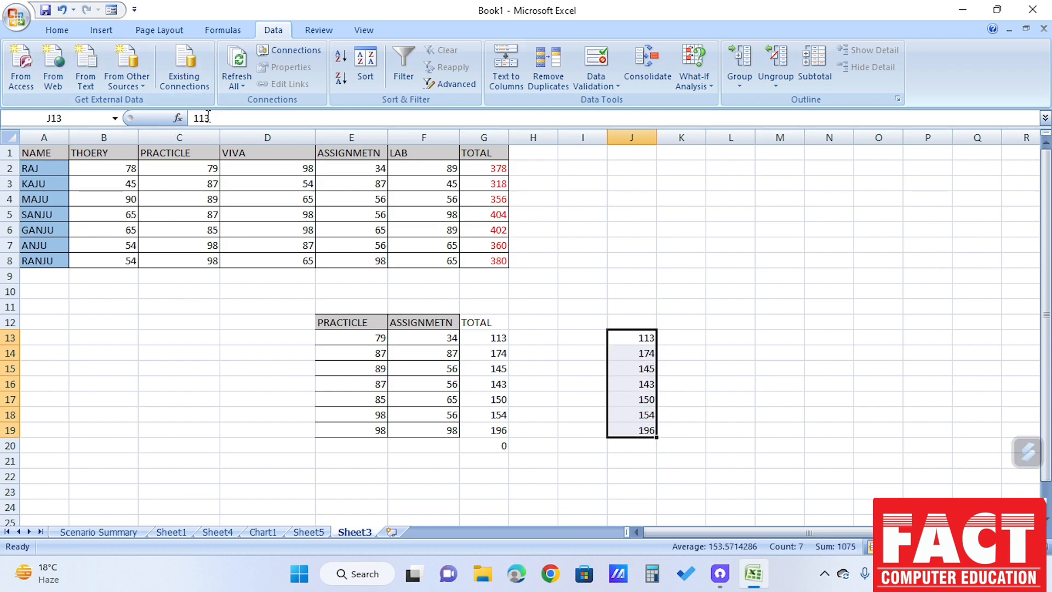
pyautogui.click(633, 364)
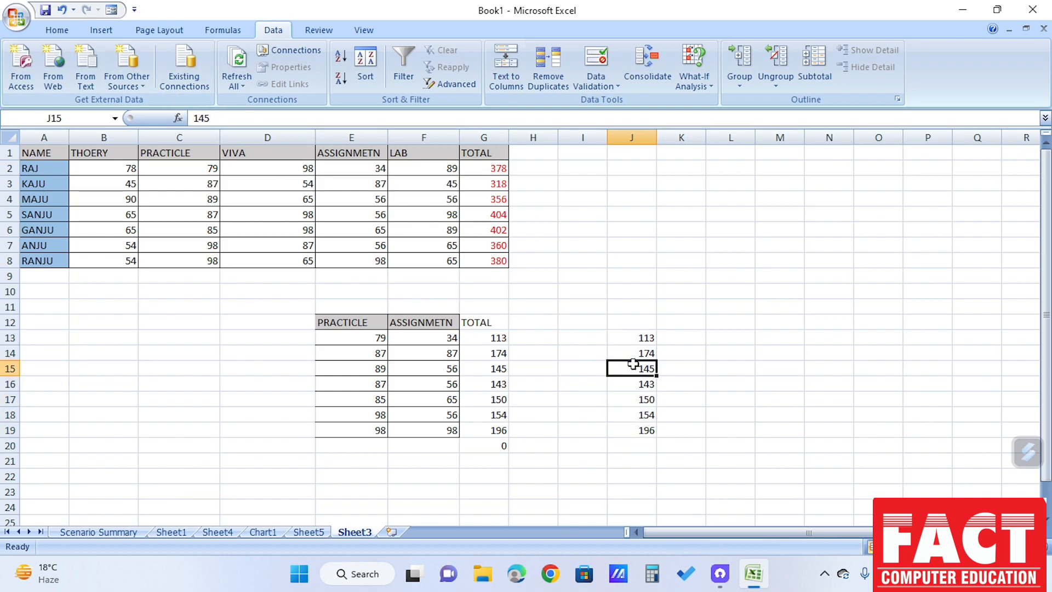
pyautogui.click(636, 353)
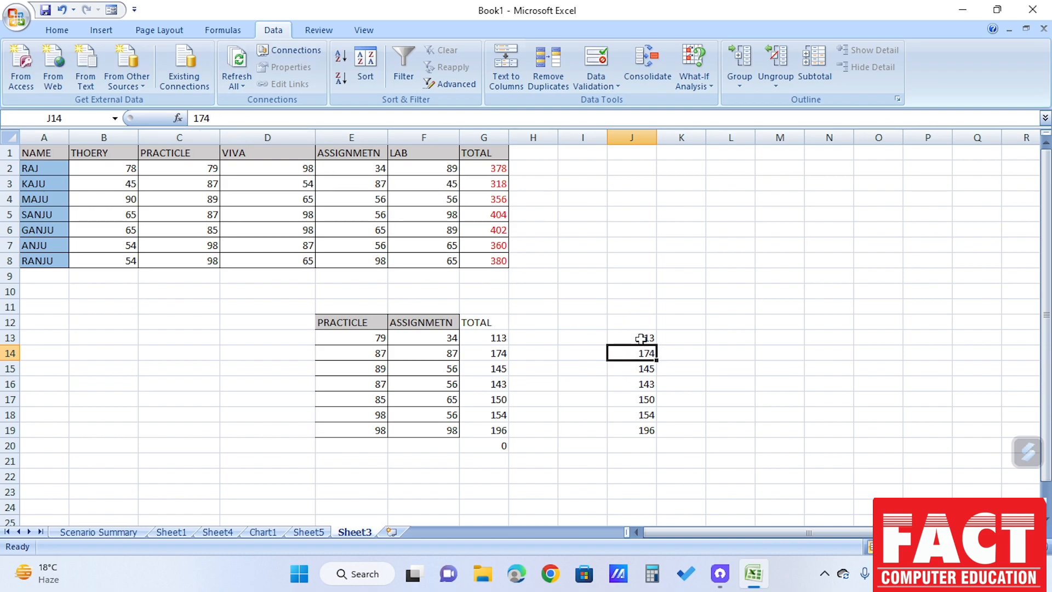
pyautogui.moveTo(639, 335); pyautogui.dragTo(646, 429)
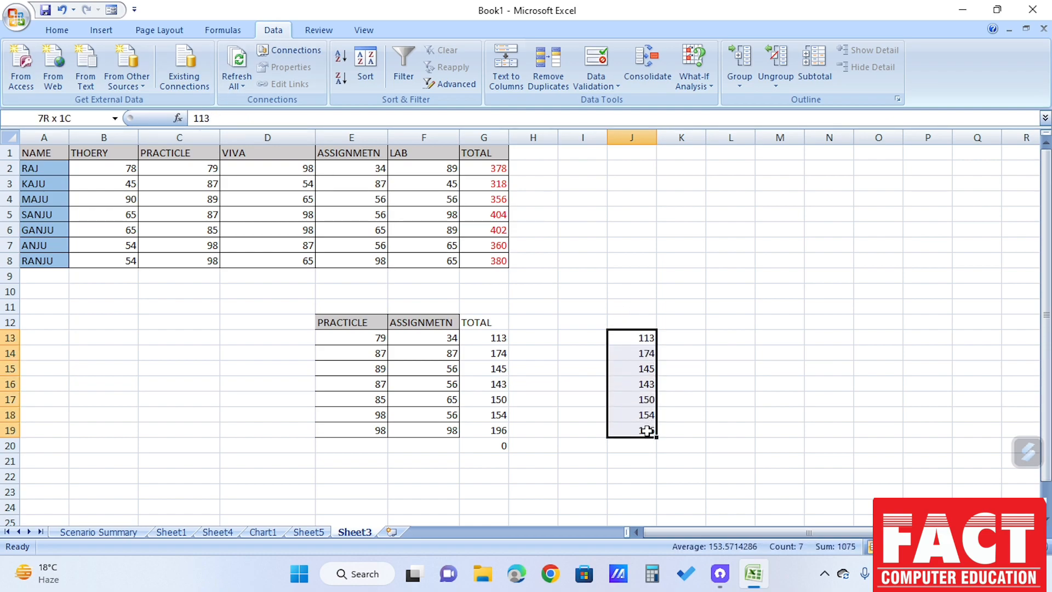
pyautogui.click(500, 344)
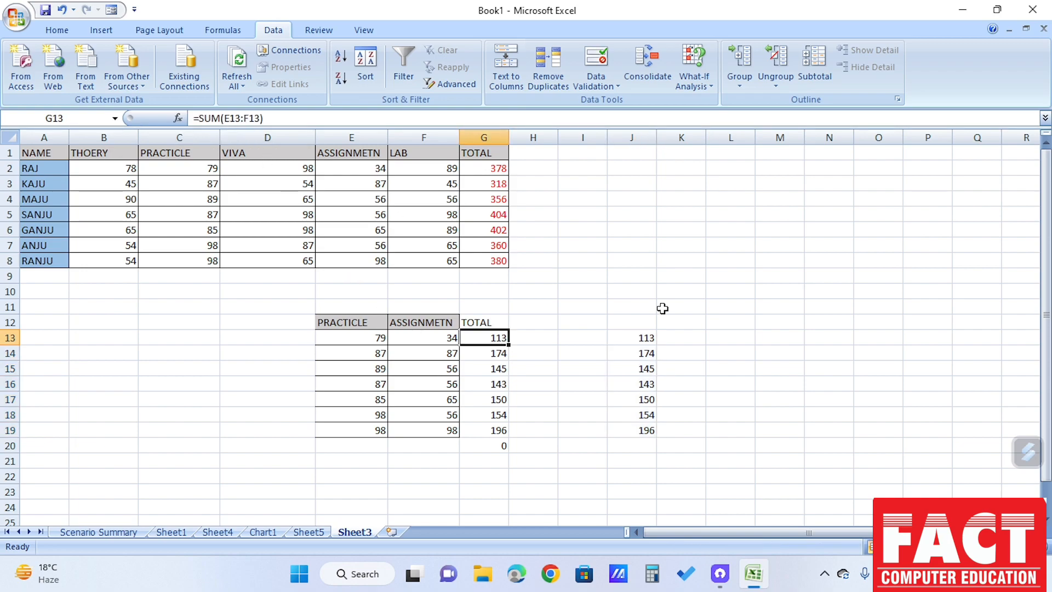
pyautogui.moveTo(656, 342); pyautogui.dragTo(705, 437)
pyautogui.click(706, 435)
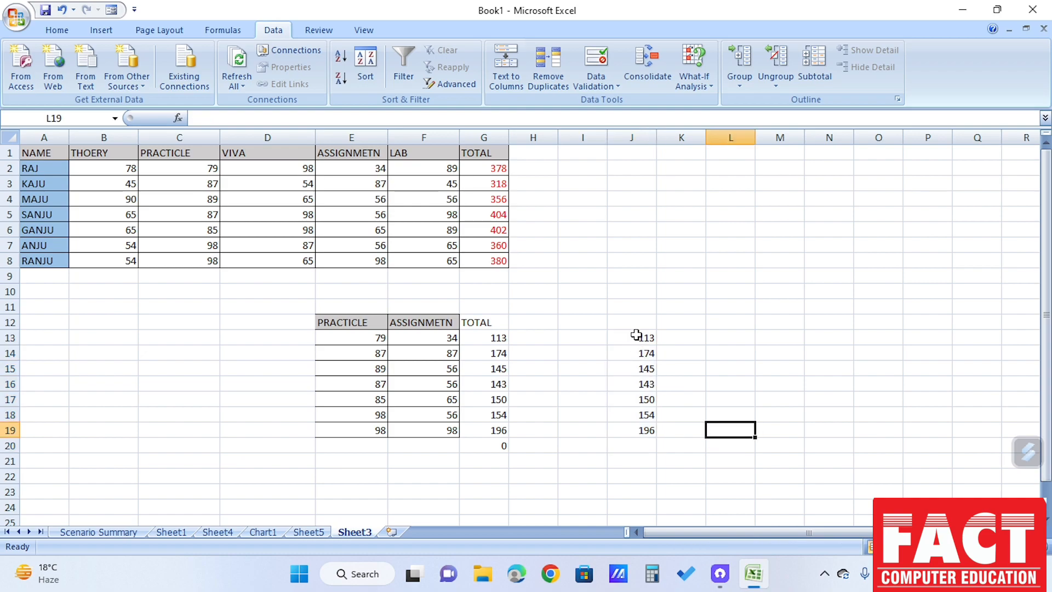
pyautogui.moveTo(637, 335); pyautogui.dragTo(648, 431)
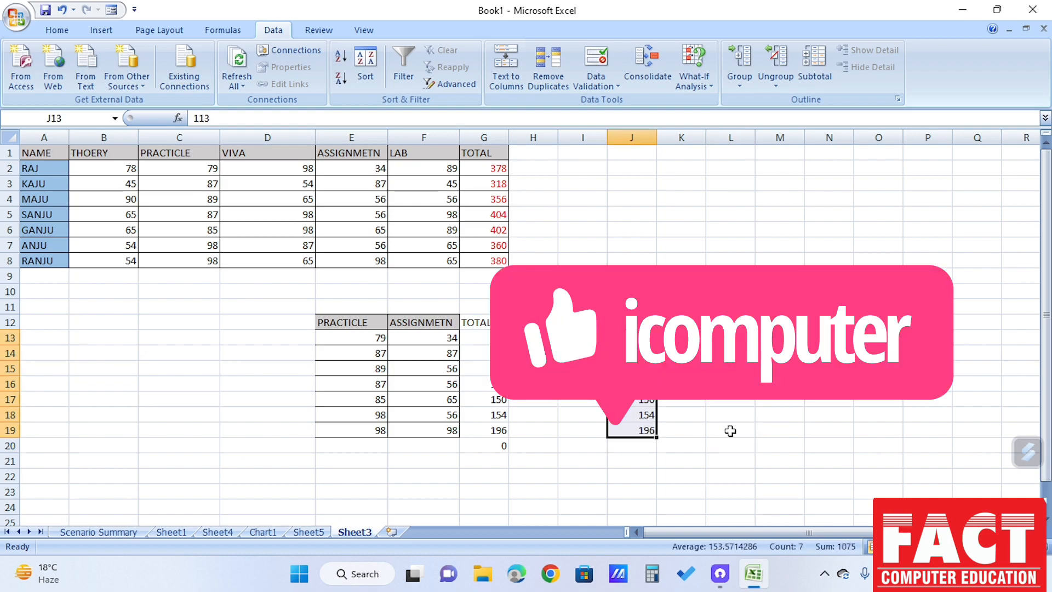